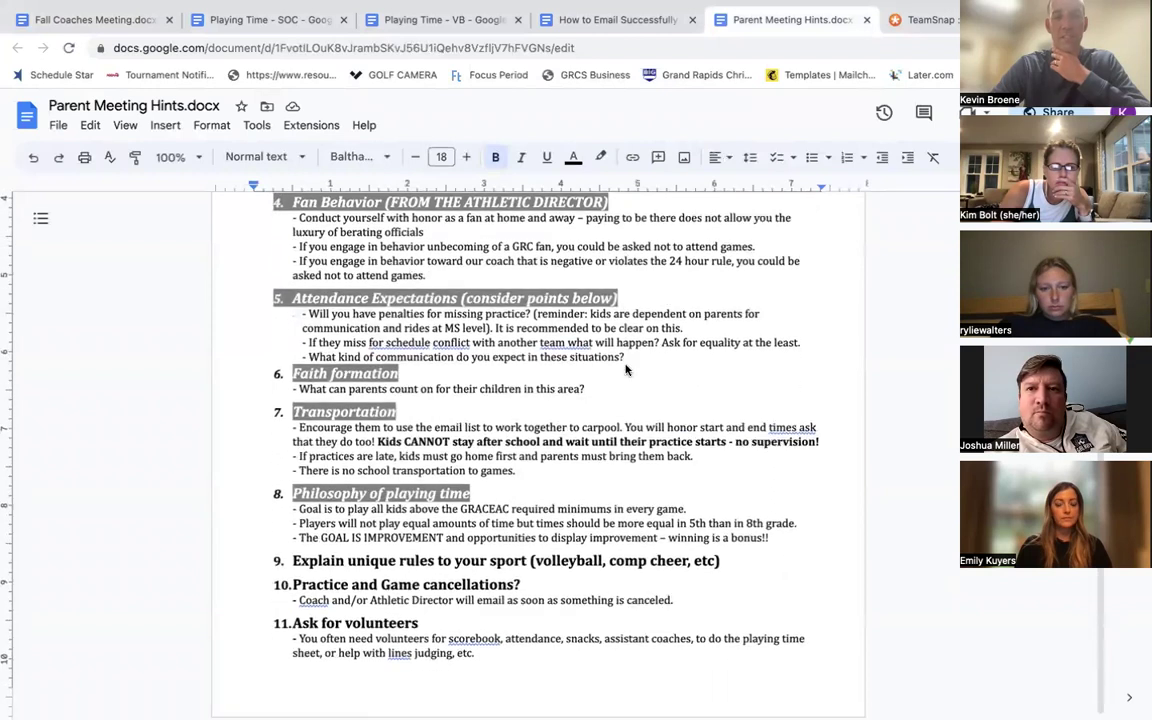
# - Review the Parent Meeting Hints document, highlighting the three points under Philosophy of playing time
pyautogui.scroll(4, 626, 370)
pyautogui.scroll(1, 624, 380)
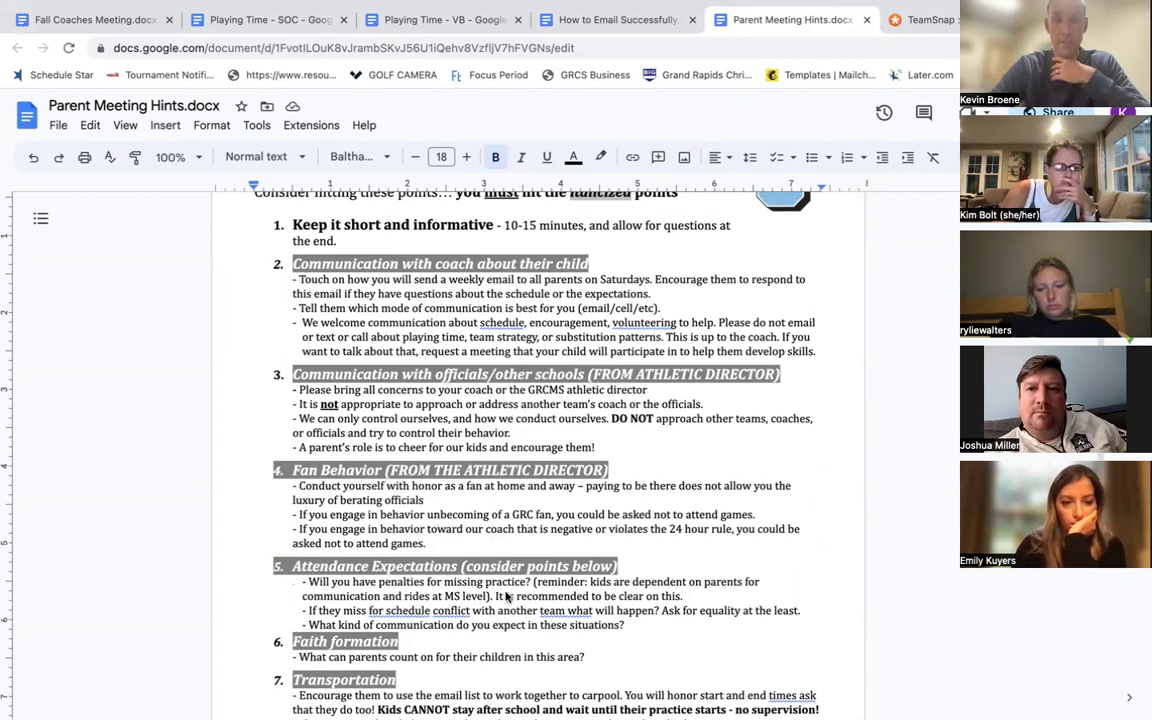
pyautogui.scroll(2, 500, 570)
pyautogui.scroll(-3, 514, 594)
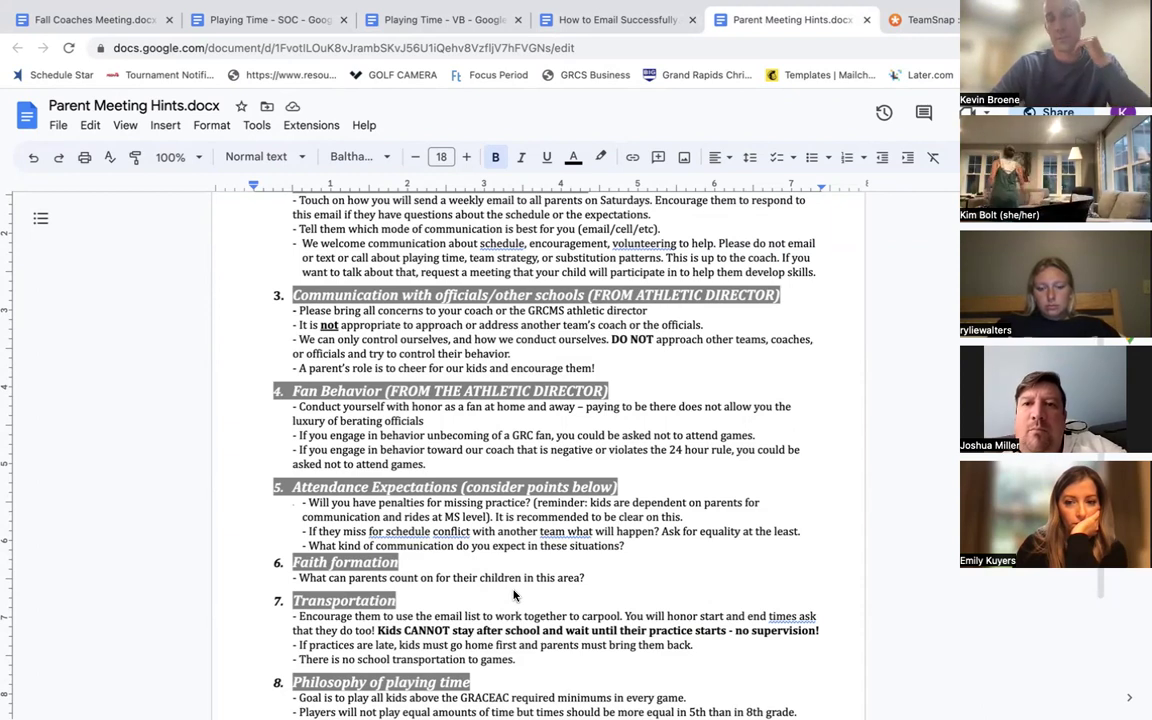
pyautogui.scroll(3, 514, 595)
pyautogui.scroll(-5, 514, 595)
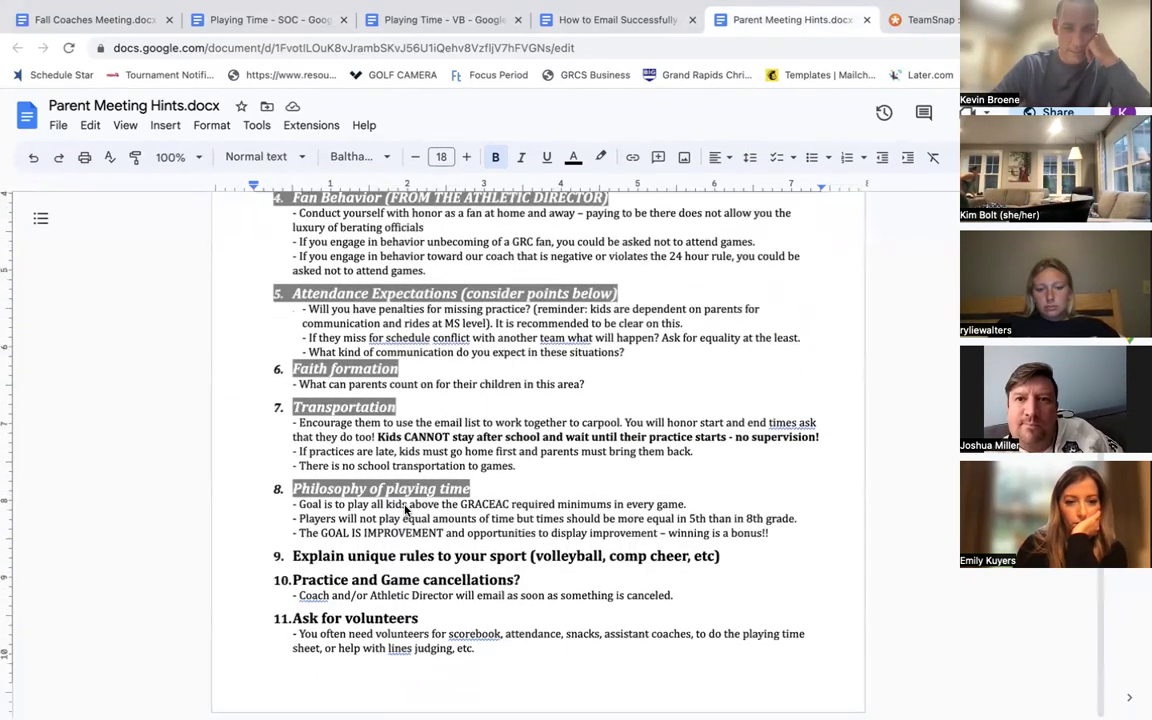
pyautogui.moveTo(779, 538); pyautogui.dragTo(290, 506)
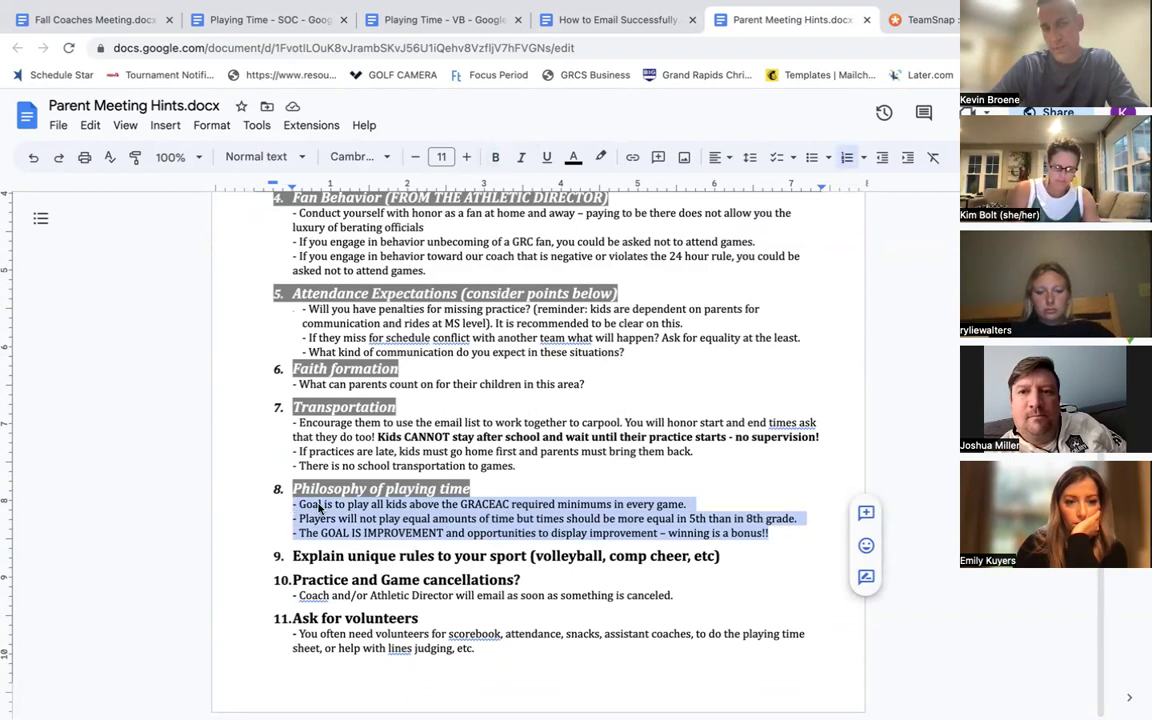
pyautogui.click(325, 504)
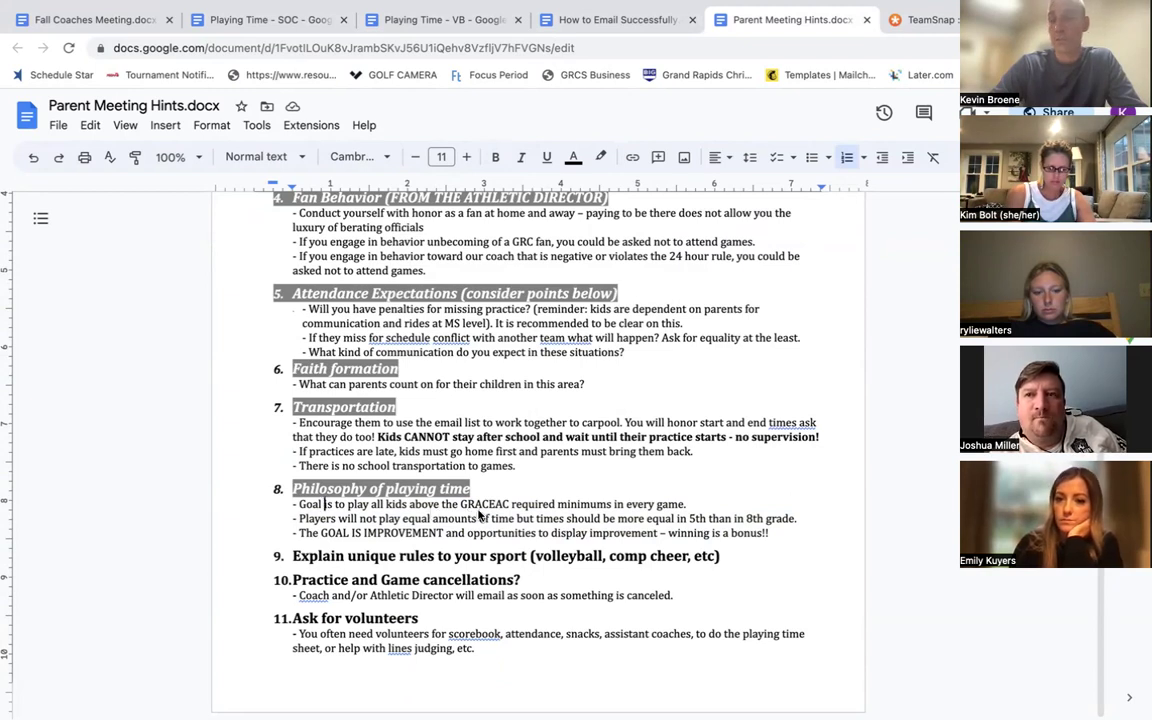
pyautogui.moveTo(789, 524); pyautogui.dragTo(297, 502)
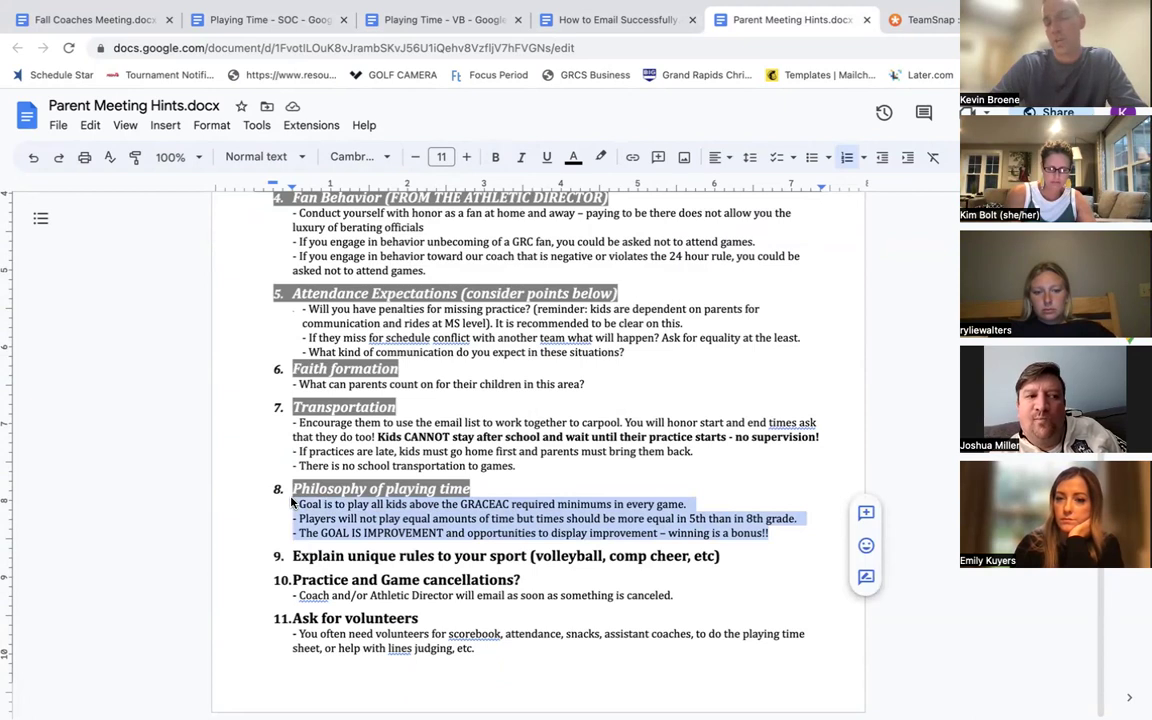
pyautogui.click(427, 557)
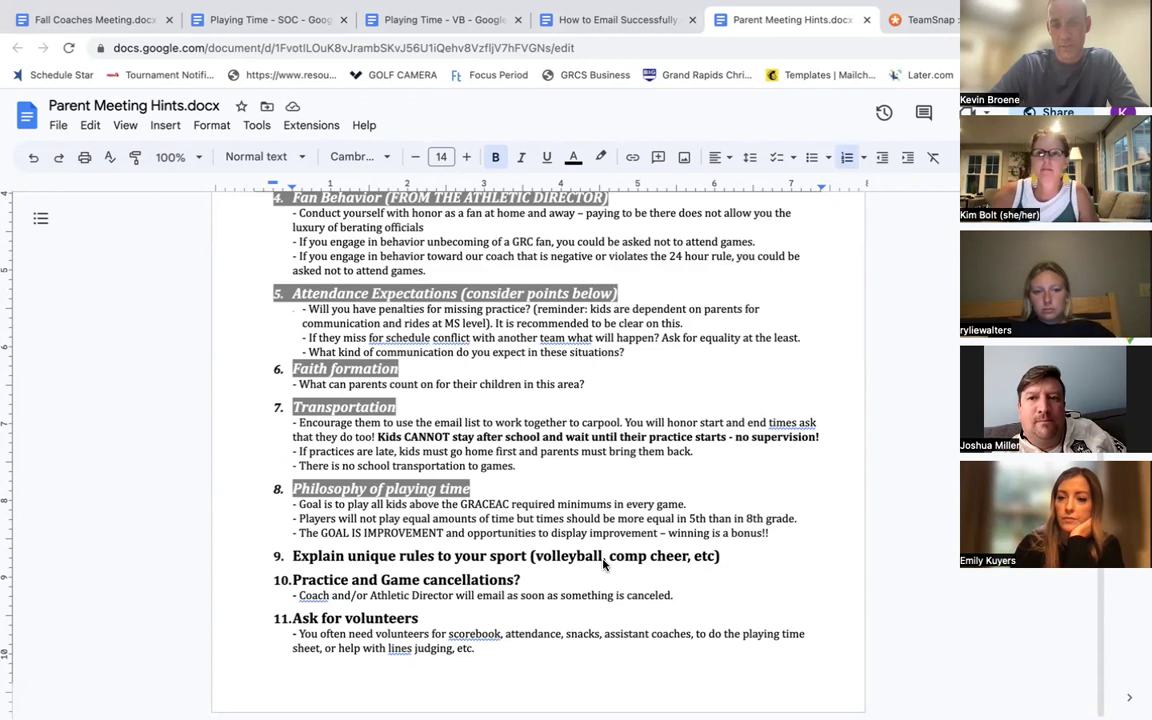
# - Highlight the Ask for volunteers section, plus the 10-15 minutes guideline in the first hint
pyautogui.tripleClick(392, 624)
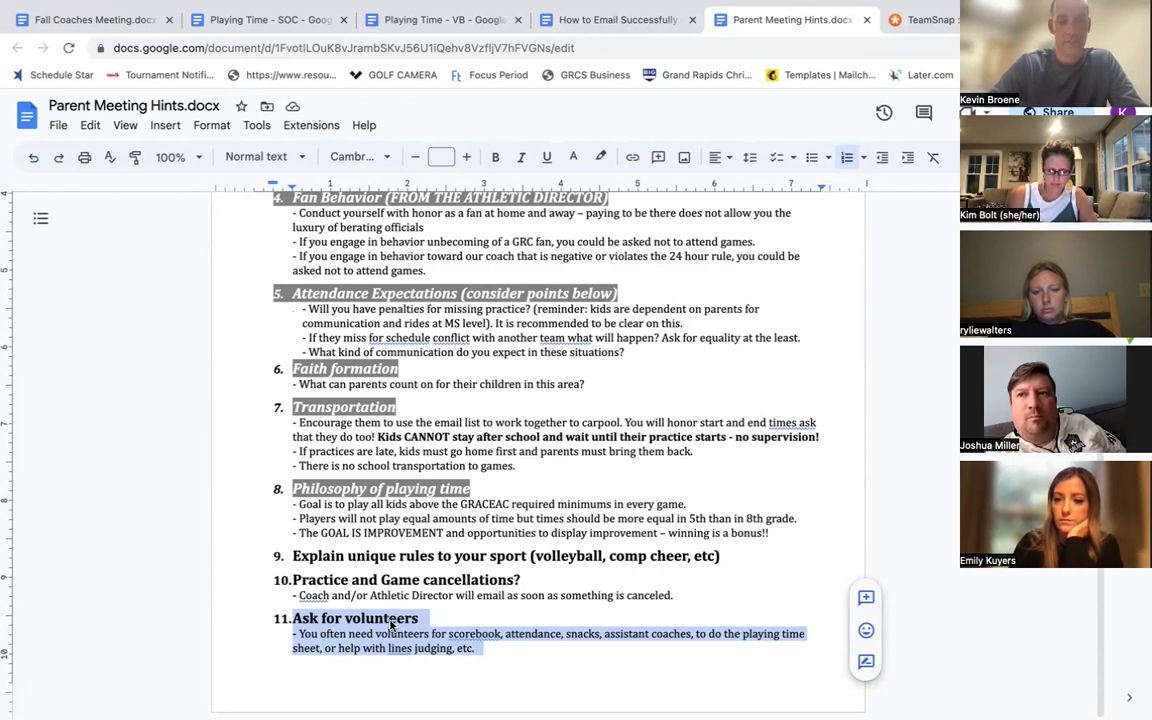
pyautogui.scroll(5, 423, 487)
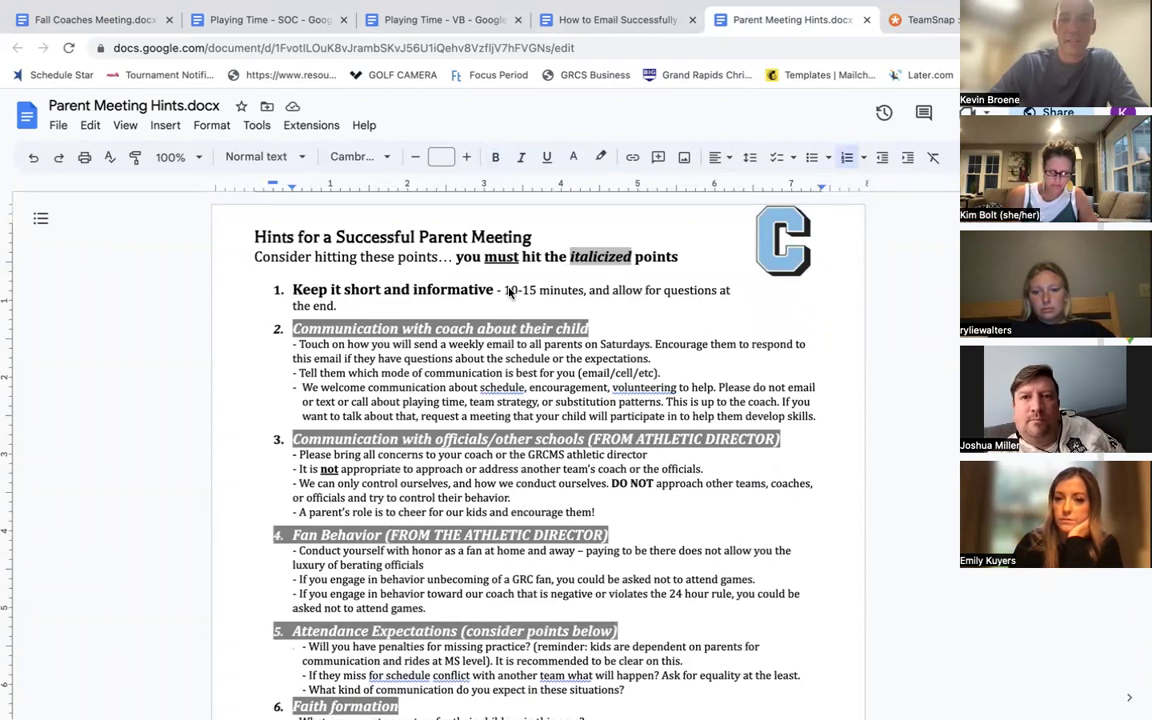
pyautogui.moveTo(503, 290); pyautogui.dragTo(583, 293)
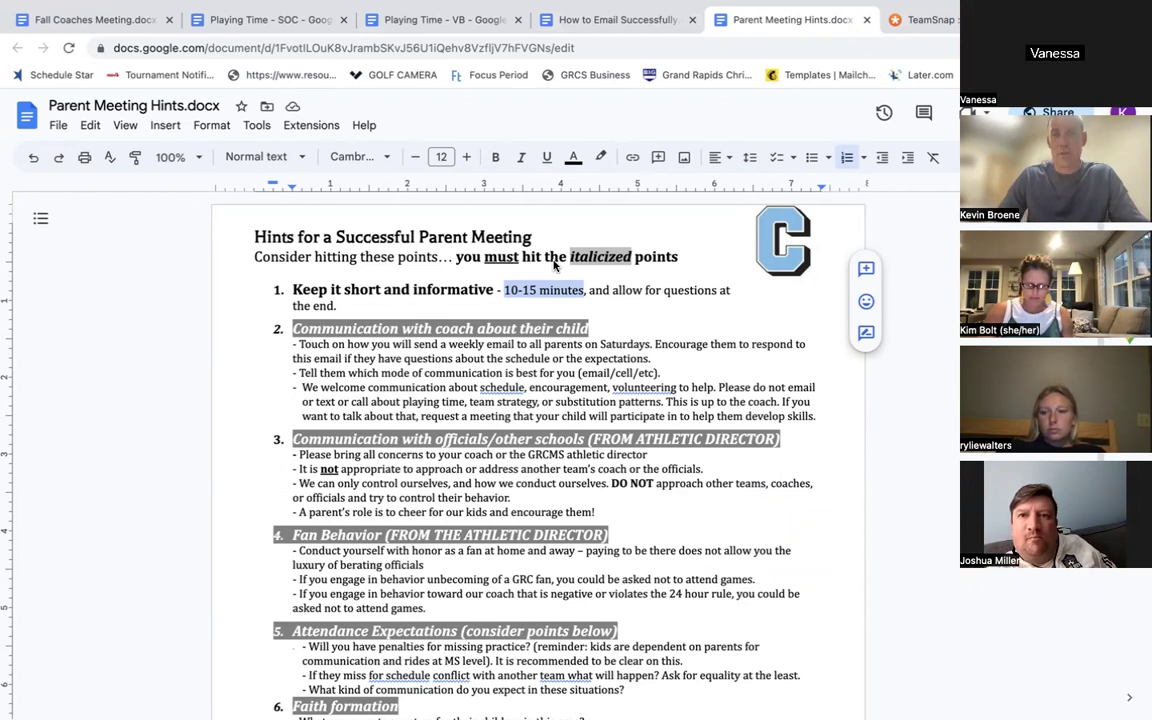
# - Switch to TeamSnap and start a new schedule event named PRACTICE for the GRC SOC WHITE 5/6 team
pyautogui.click(930, 20)
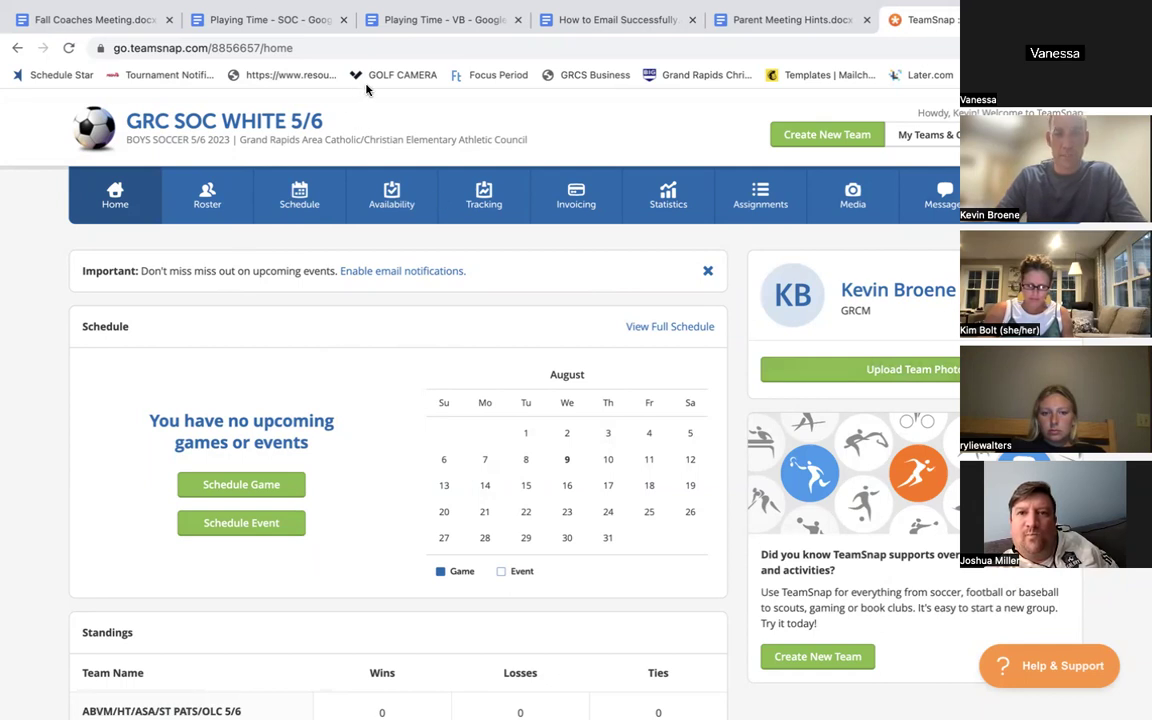
pyautogui.click(313, 208)
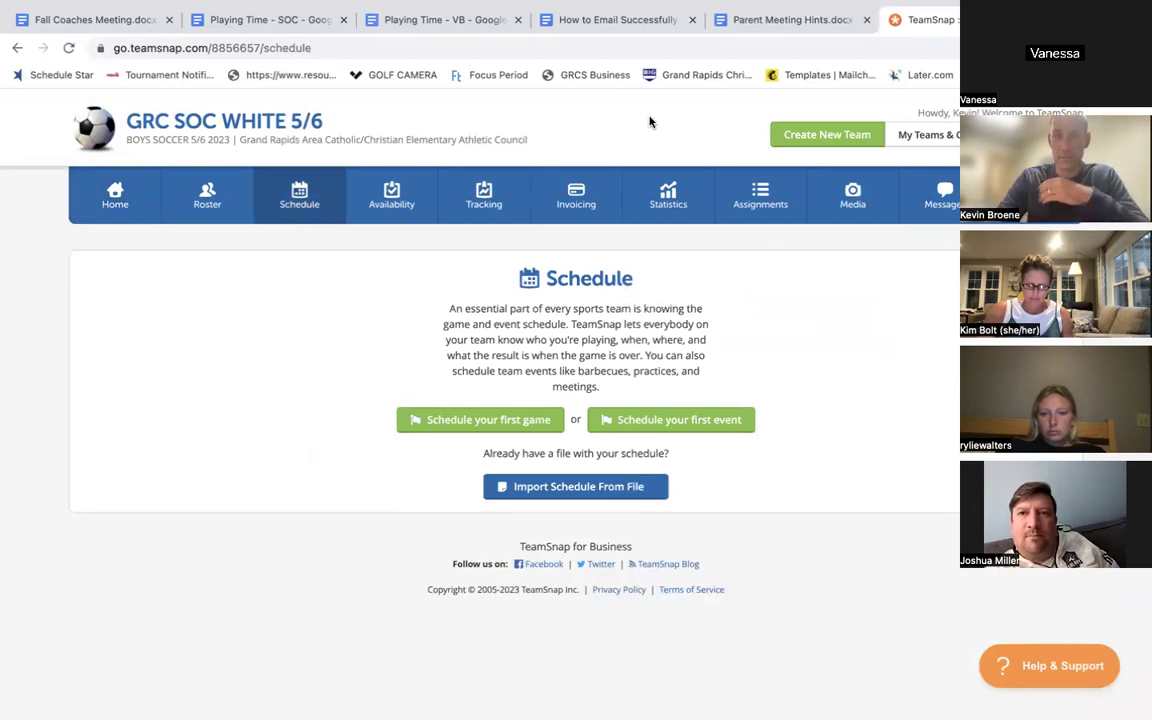
pyautogui.click(643, 422)
pyautogui.click(547, 358)
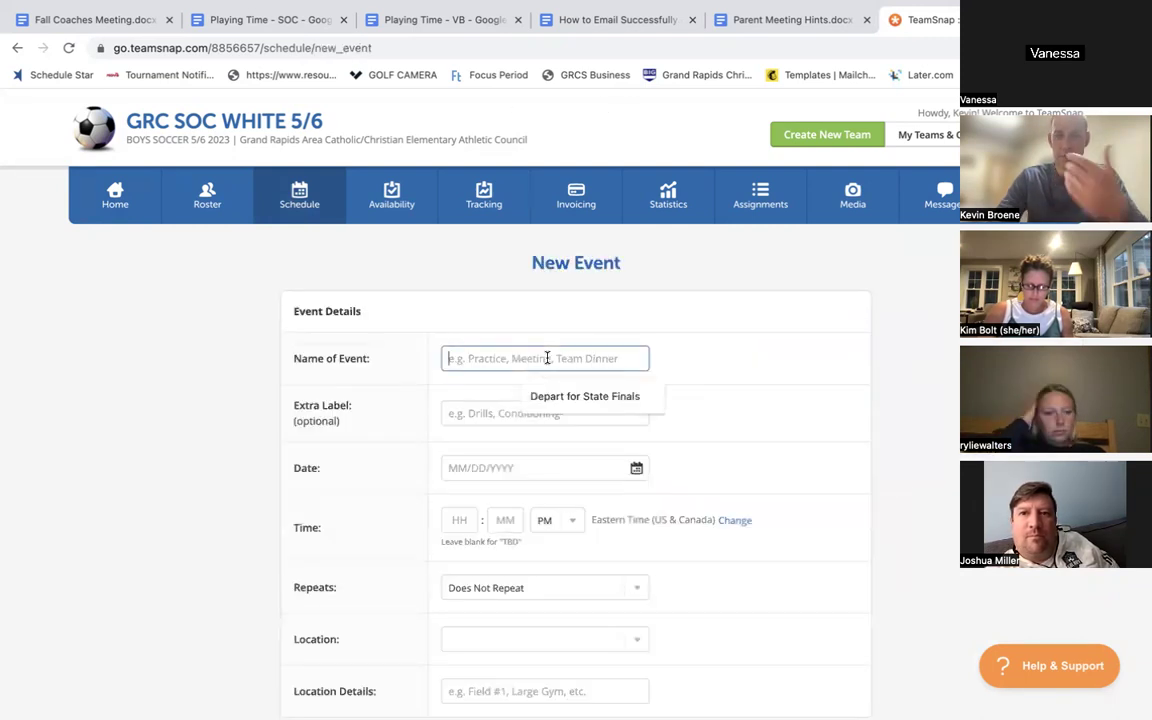
pyautogui.write('PRIC')
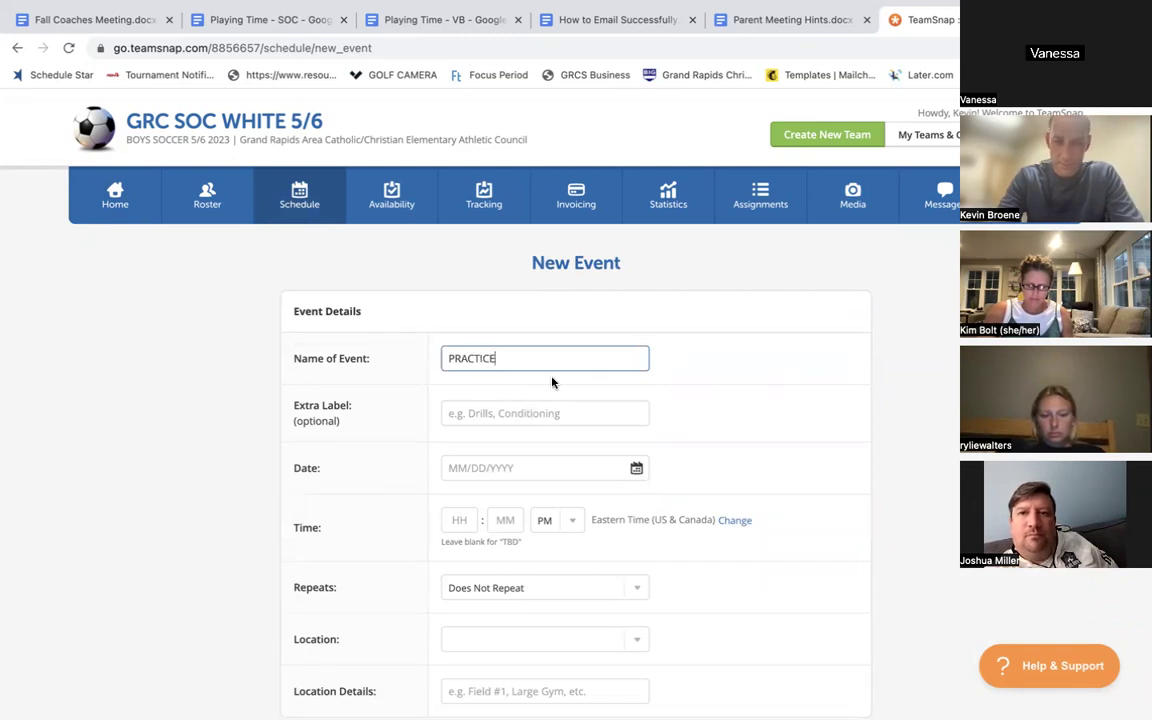
# - Set the practice event's date to 08/28/2023 and its start time to 5:00 PM
pyautogui.click(479, 472)
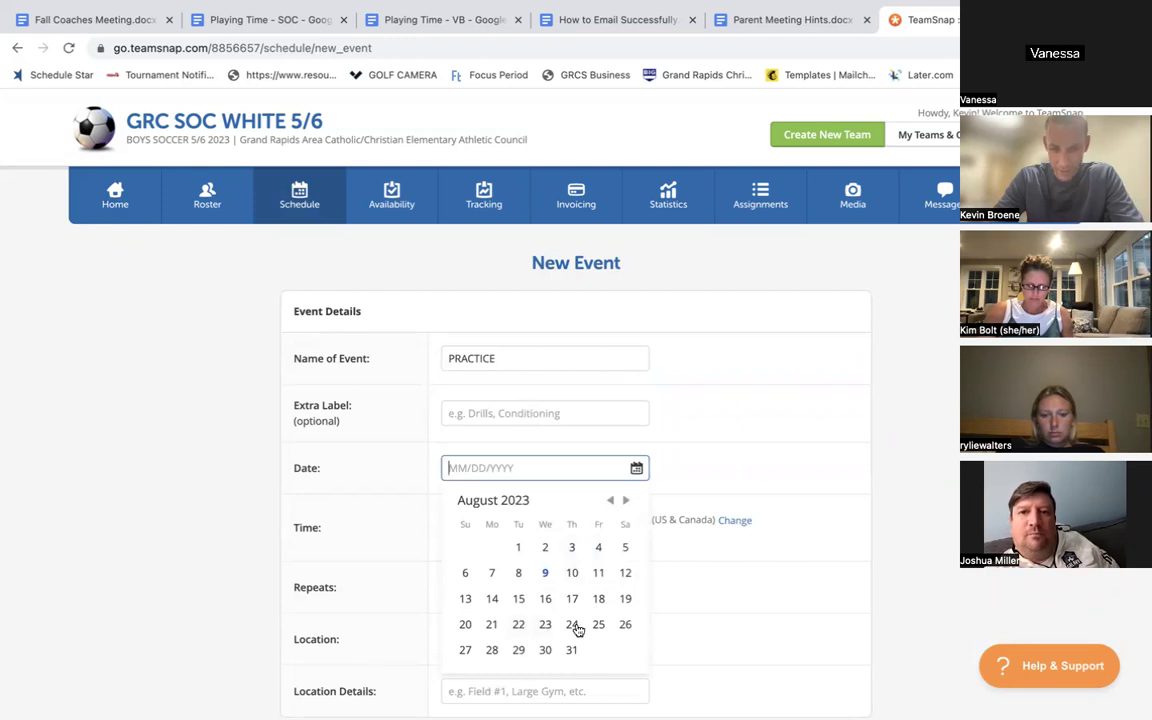
pyautogui.click(493, 651)
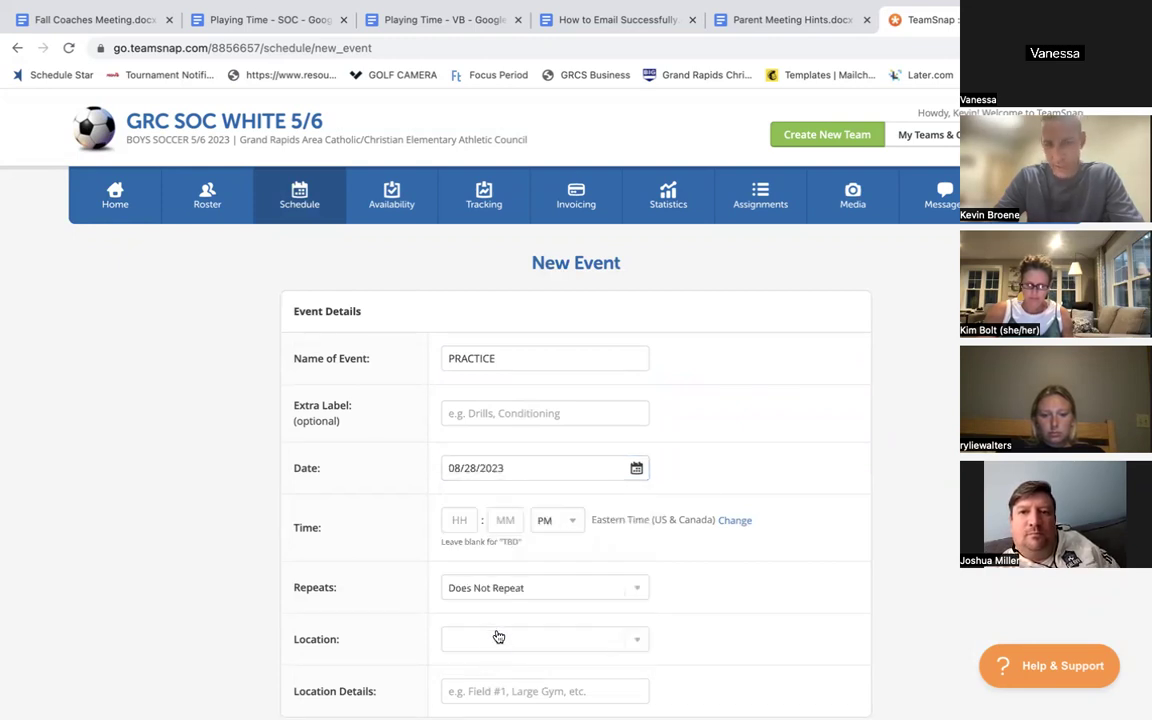
pyautogui.click(459, 521)
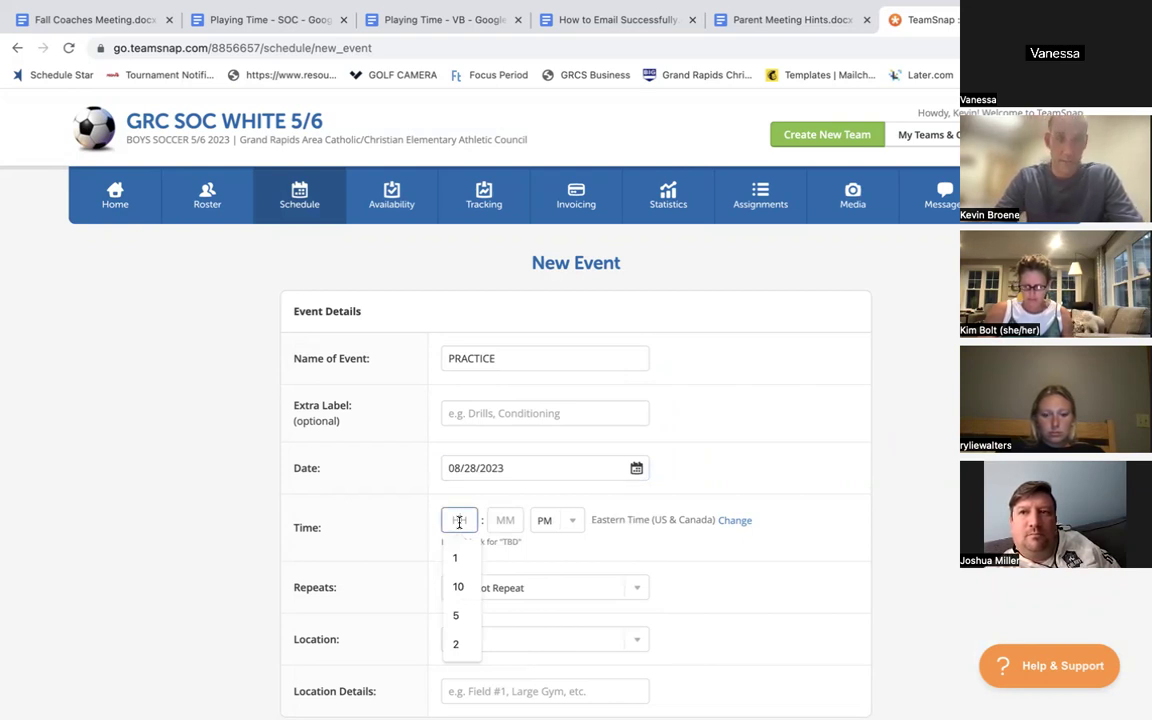
pyautogui.write('5')
pyautogui.click(508, 528)
pyautogui.write('00')
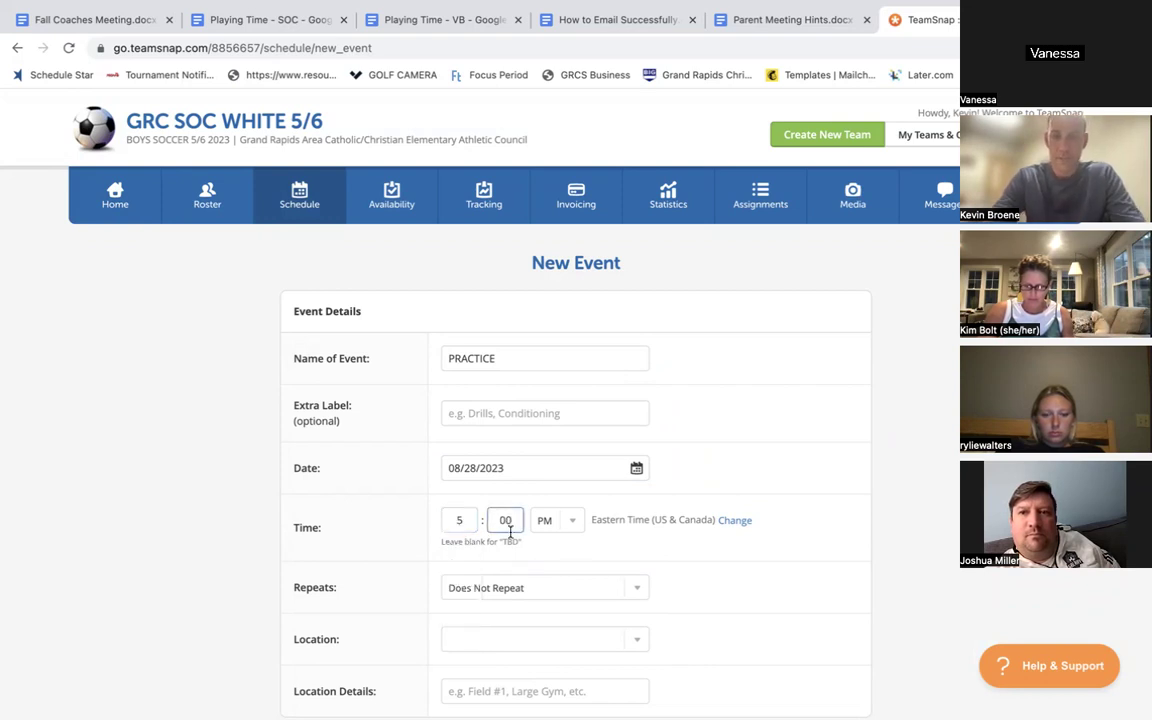
# - Set the event location to GR Christian MS-Rosewood with the location details "Behind the gym"
pyautogui.click(527, 641)
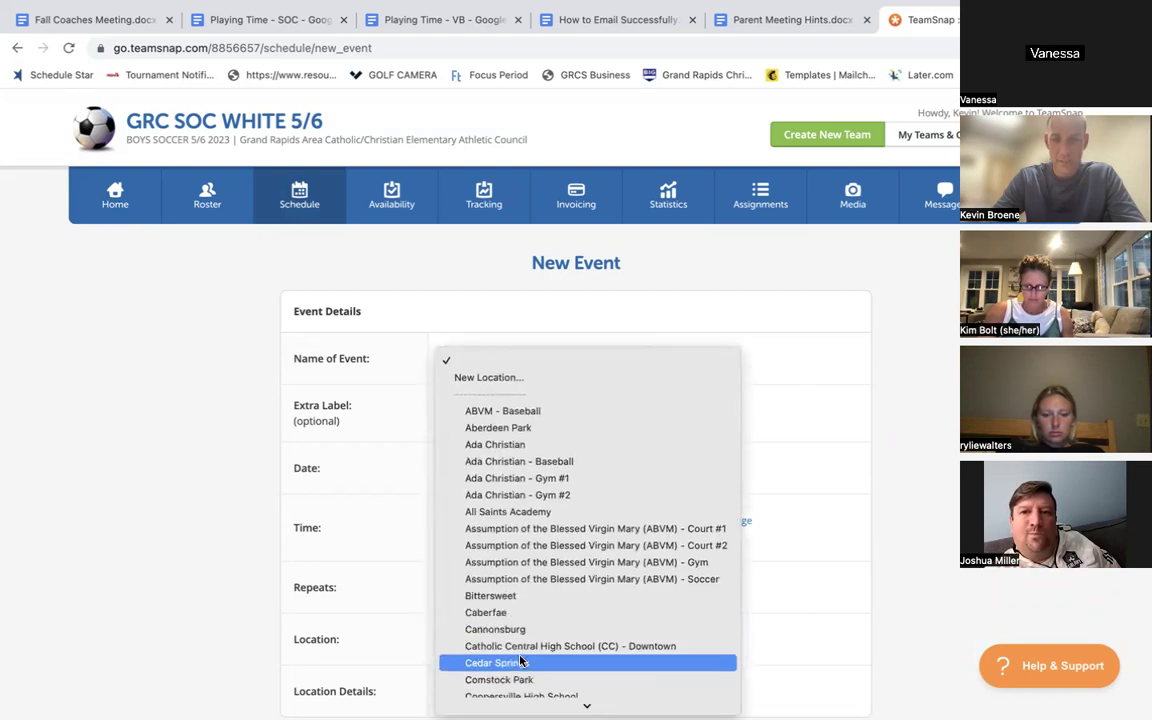
pyautogui.scroll(-5, 520, 662)
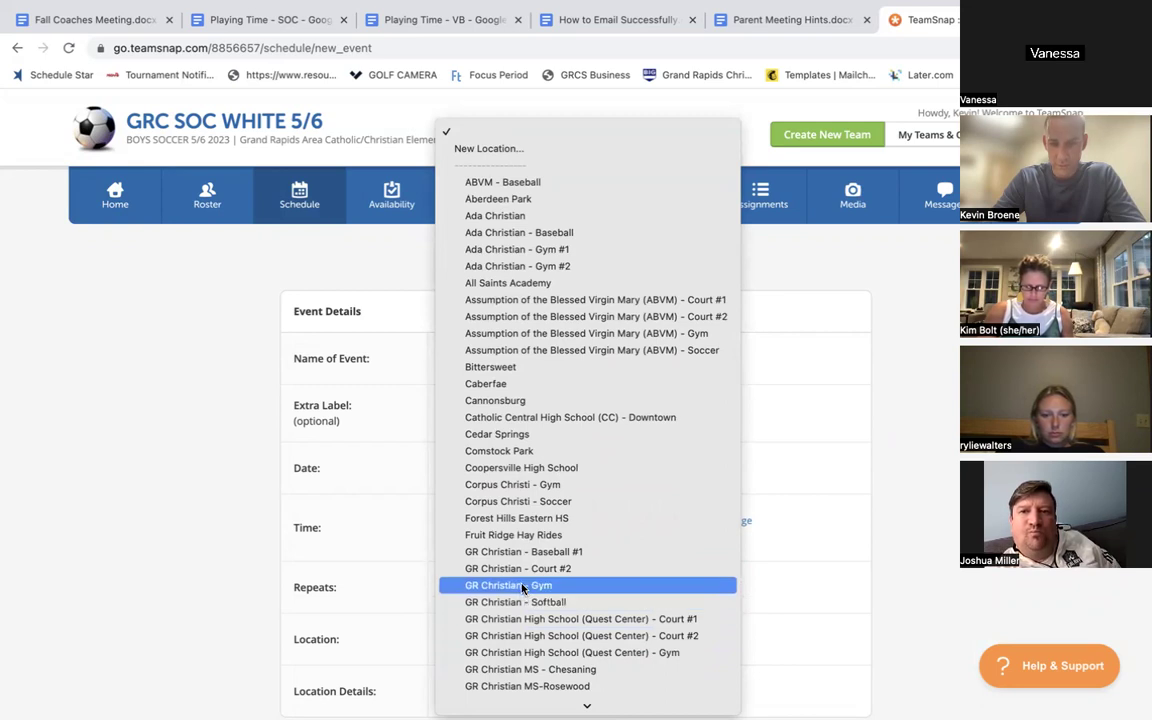
pyautogui.click(524, 686)
pyautogui.scroll(-3, 600, 590)
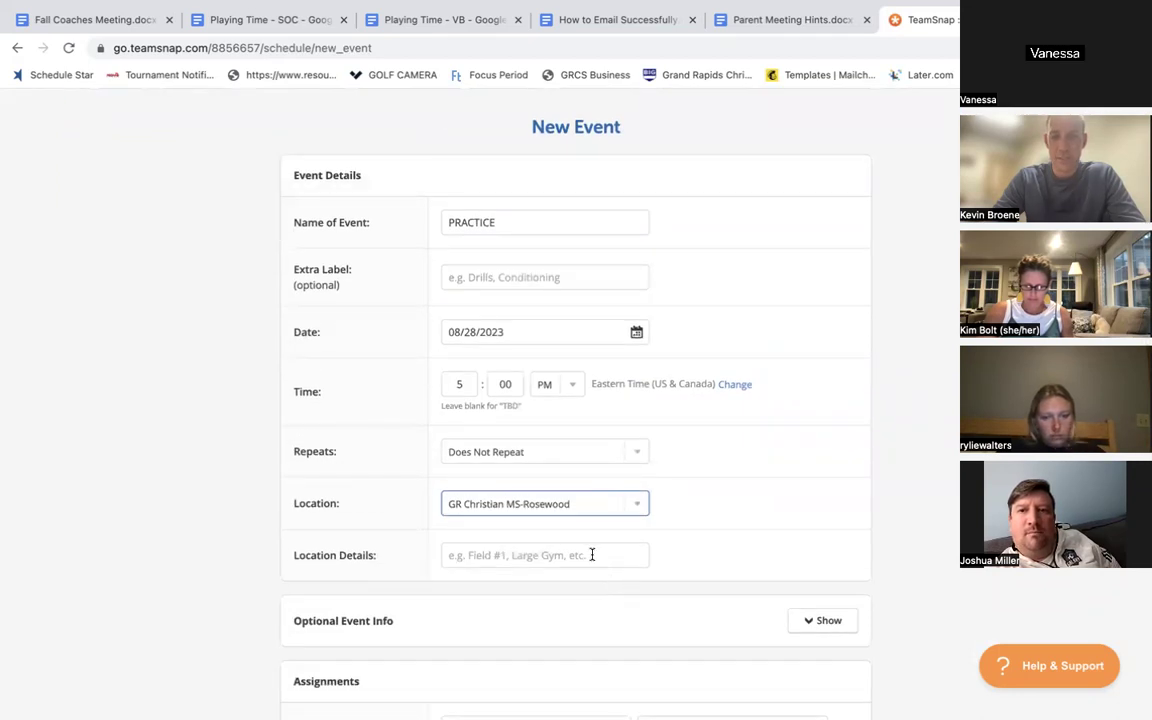
pyautogui.click(592, 555)
pyautogui.write('BEH')
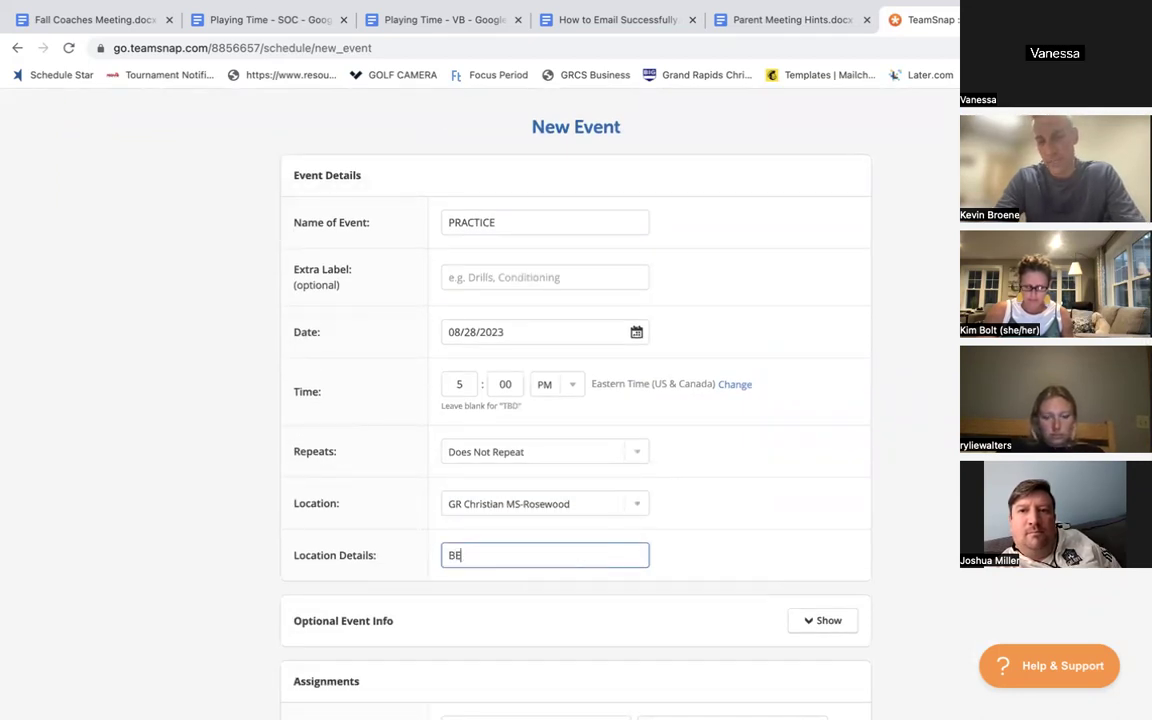
pyautogui.write('ind the gym')
# - Set the event's optional duration to 1 hour 30 minutes and review the remaining event and save options
pyautogui.scroll(-3, 602, 553)
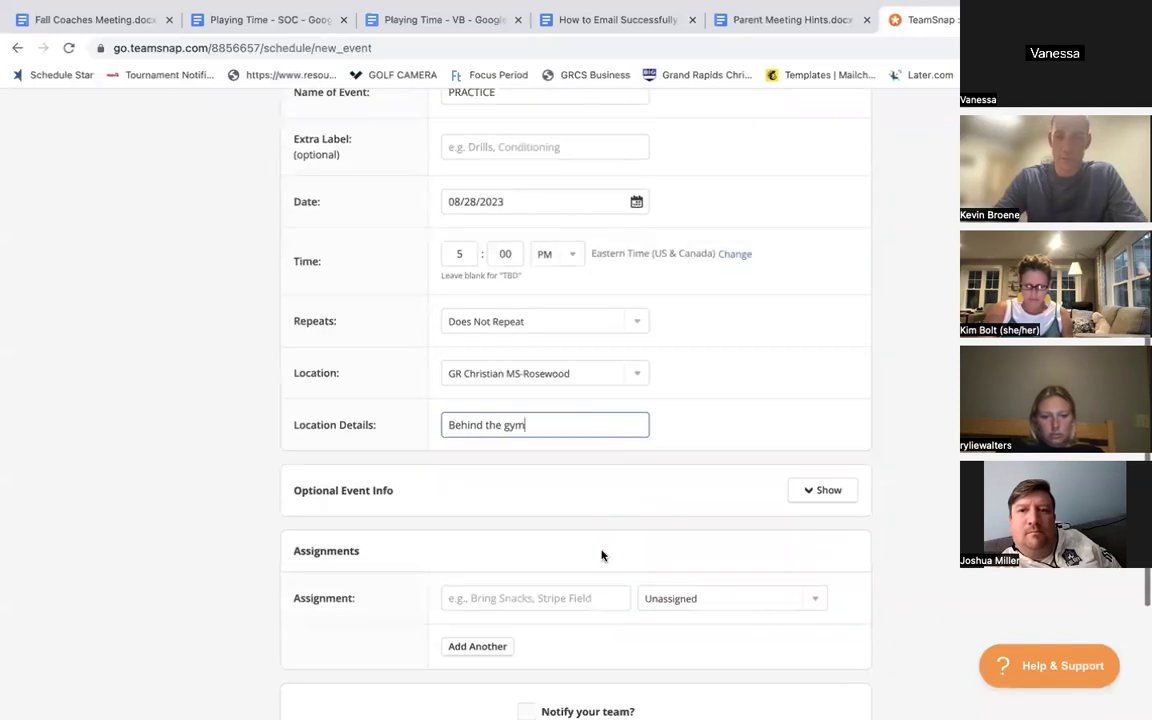
pyautogui.click(810, 490)
pyautogui.click(459, 542)
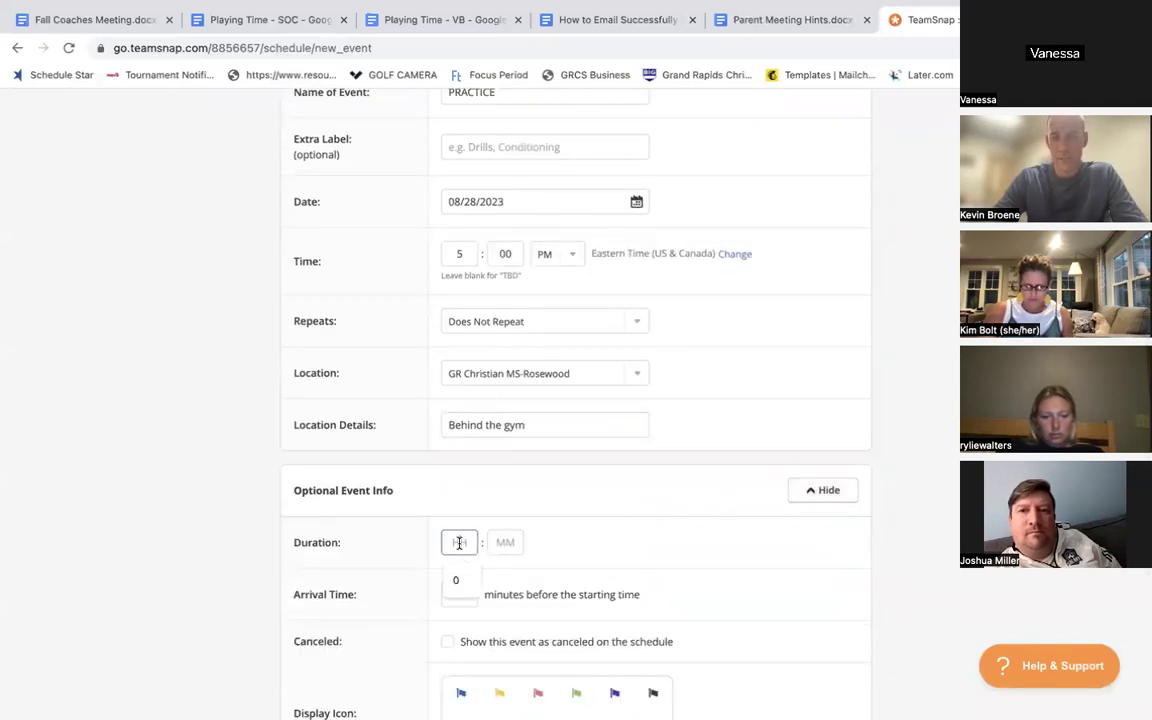
pyautogui.write('1')
pyautogui.click(505, 542)
pyautogui.write('30')
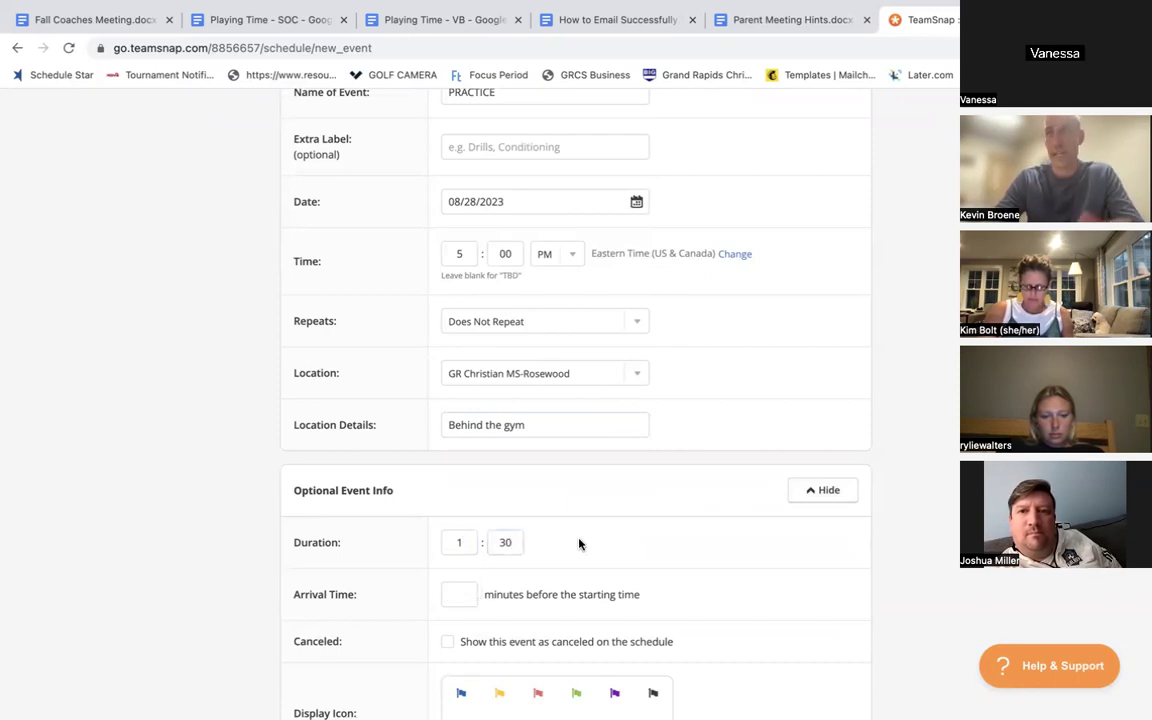
pyautogui.scroll(-1, 579, 544)
pyautogui.scroll(-6, 579, 544)
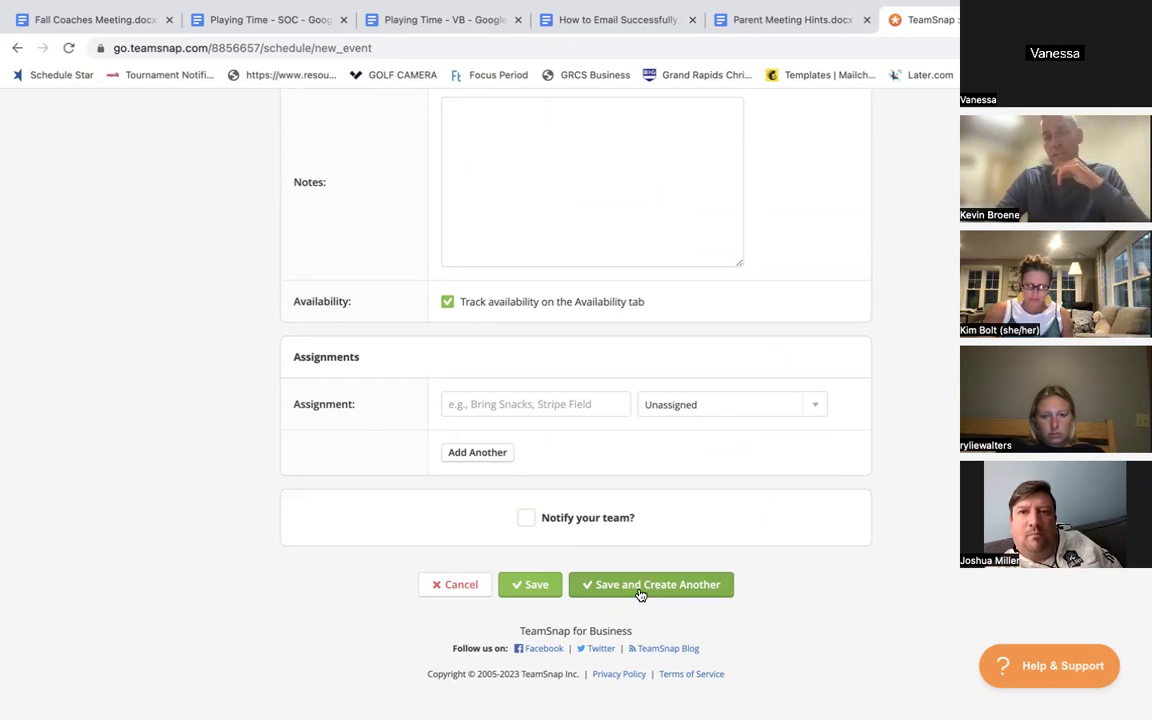
pyautogui.scroll(10, 653, 462)
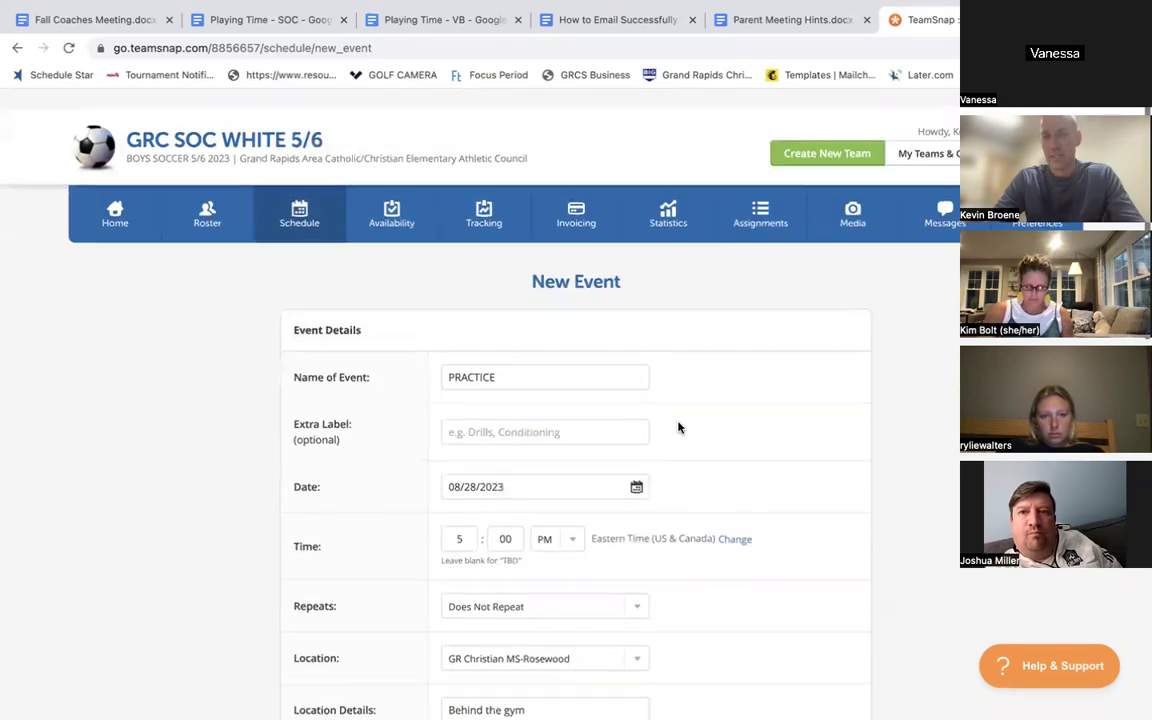
# - Start a new team email with the placeholder subject ";alskjasd;lfkj" and review its recipient, attachment and sending options
pyautogui.click(935, 192)
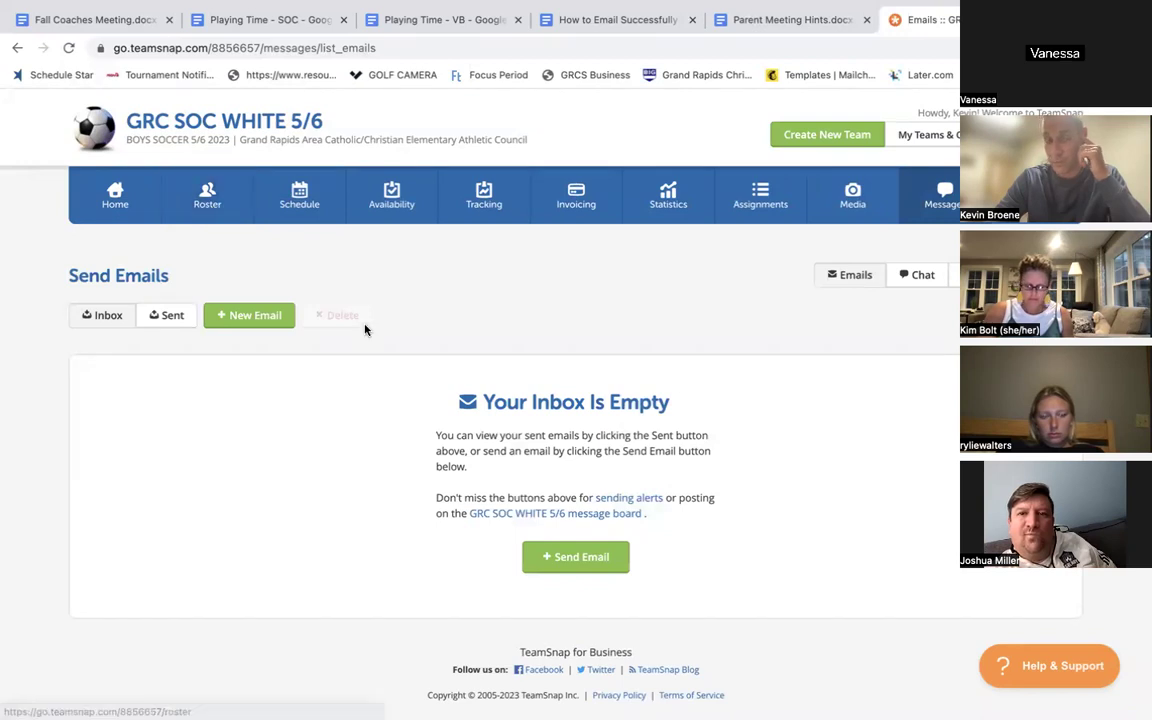
pyautogui.click(268, 318)
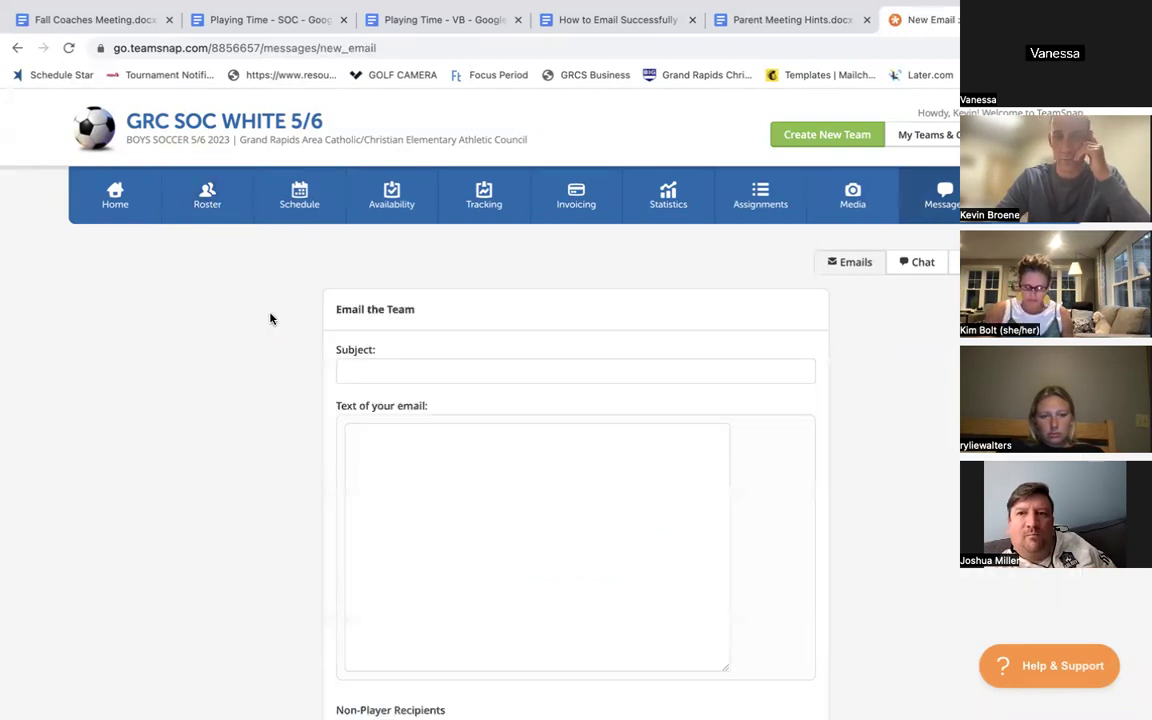
pyautogui.click(435, 375)
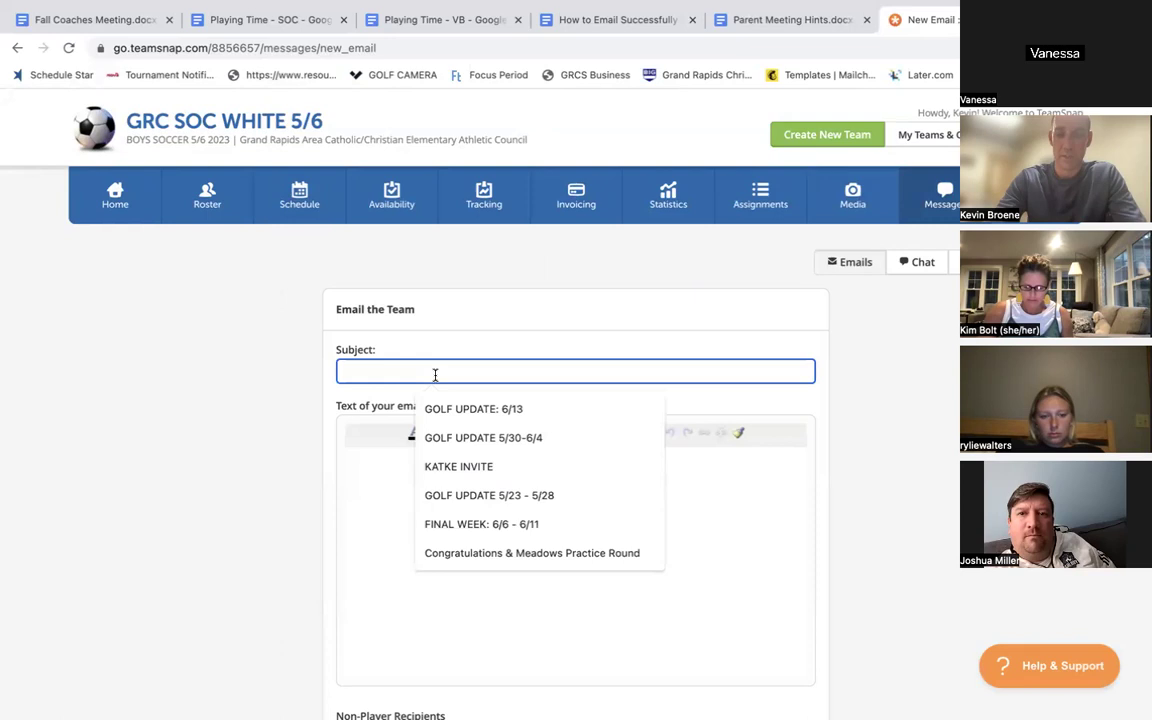
pyautogui.write(';alskjasd;lfkj')
pyautogui.click(438, 480)
pyautogui.scroll(-5, 440, 522)
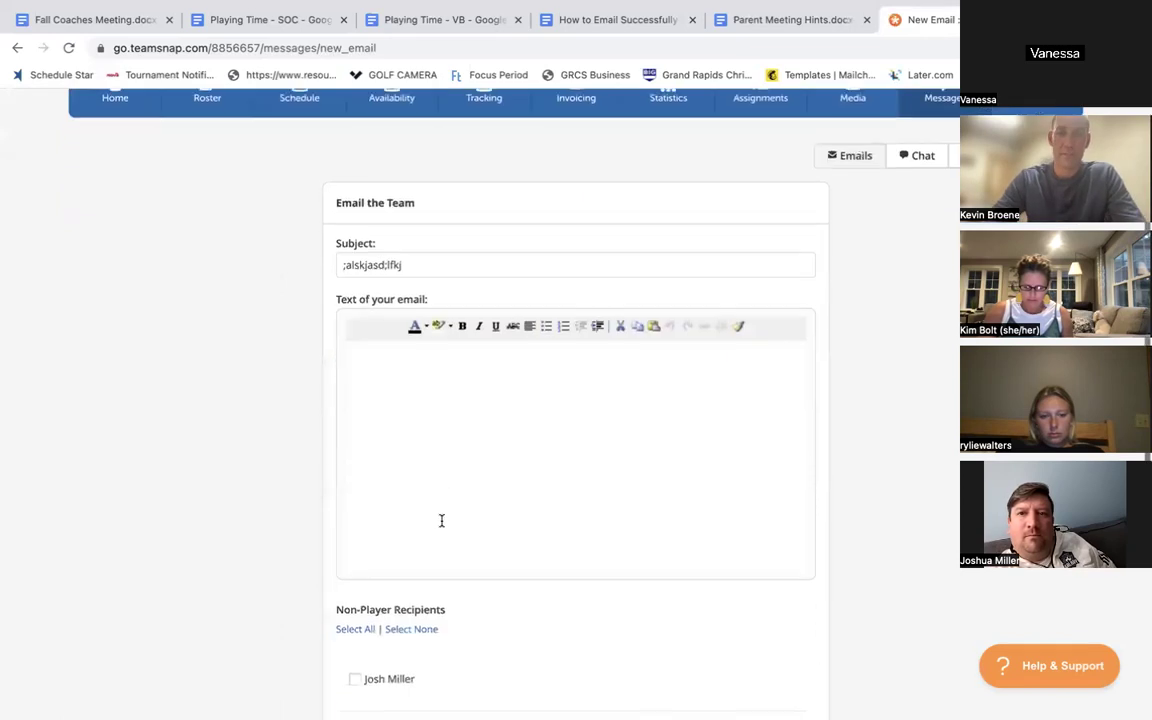
pyautogui.scroll(-1, 440, 520)
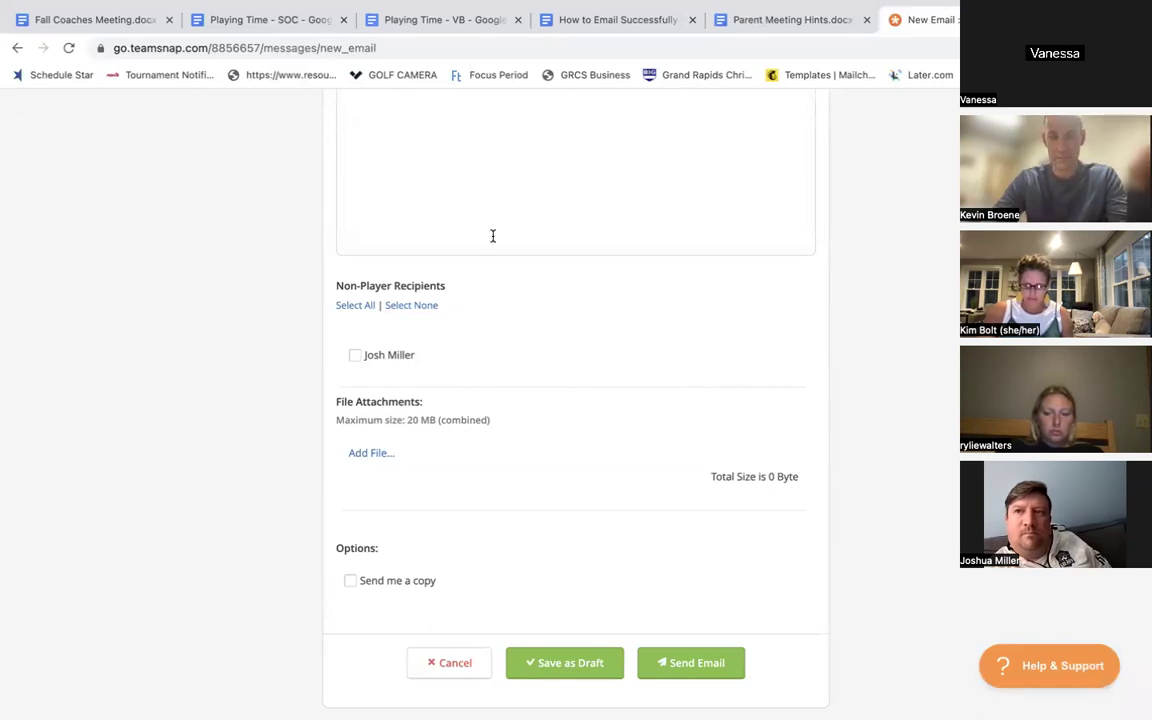
# - Clear the placeholder subject from the team email
pyautogui.scroll(5, 670, 228)
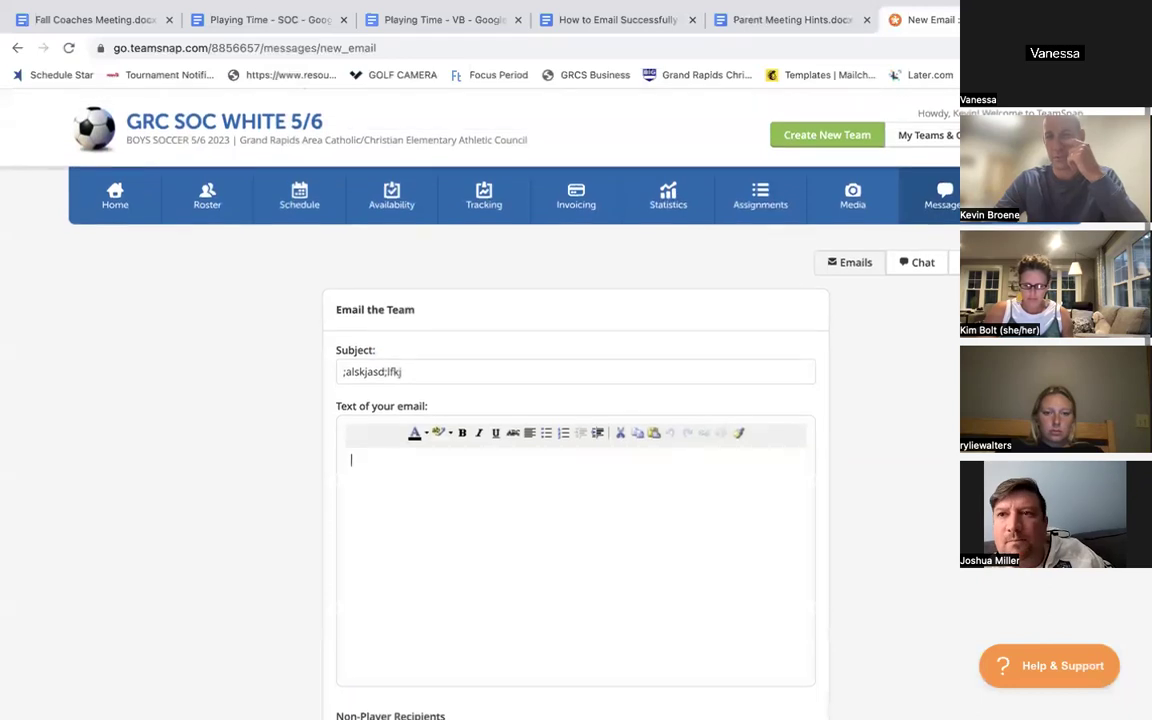
pyautogui.tripleClick(588, 367)
pyautogui.press('BackSpace')
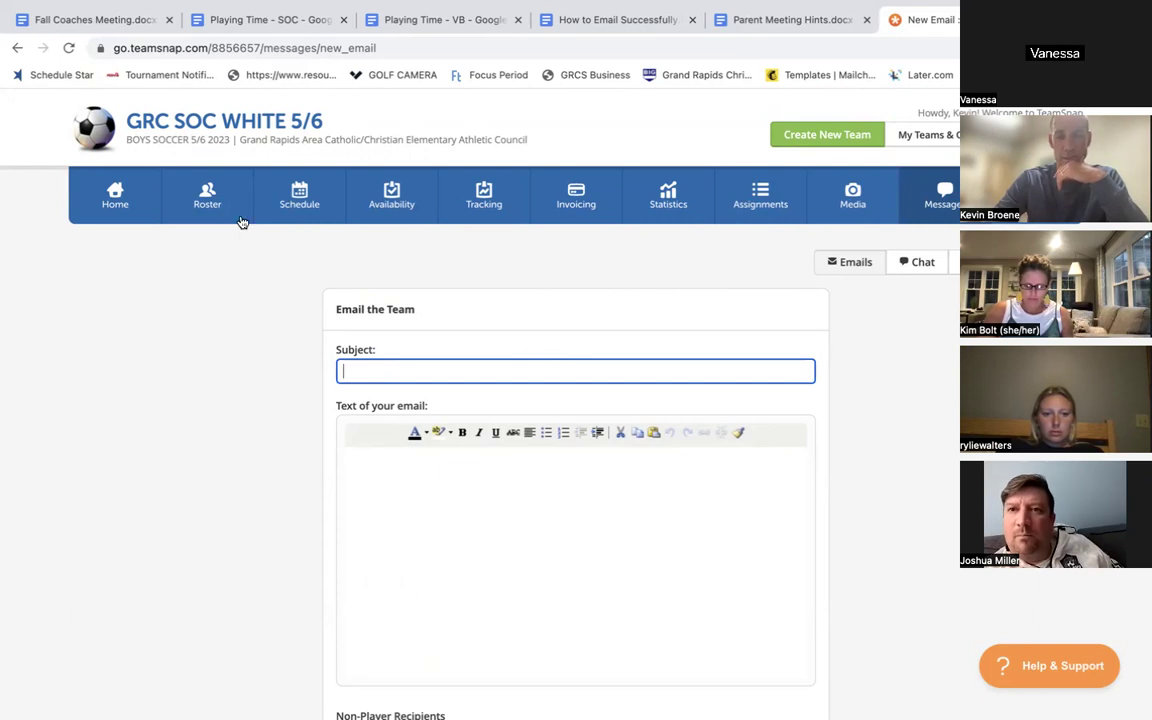
# - View the team roster and the available ways to add members to it
pyautogui.click(299, 196)
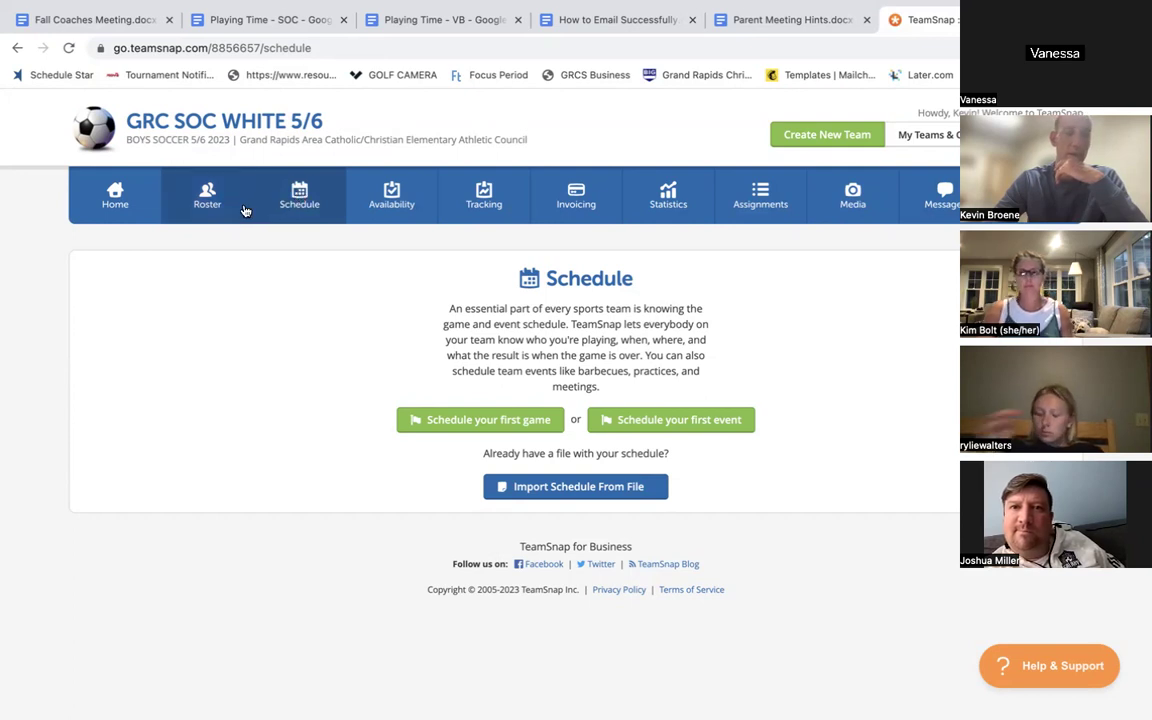
pyautogui.click(208, 203)
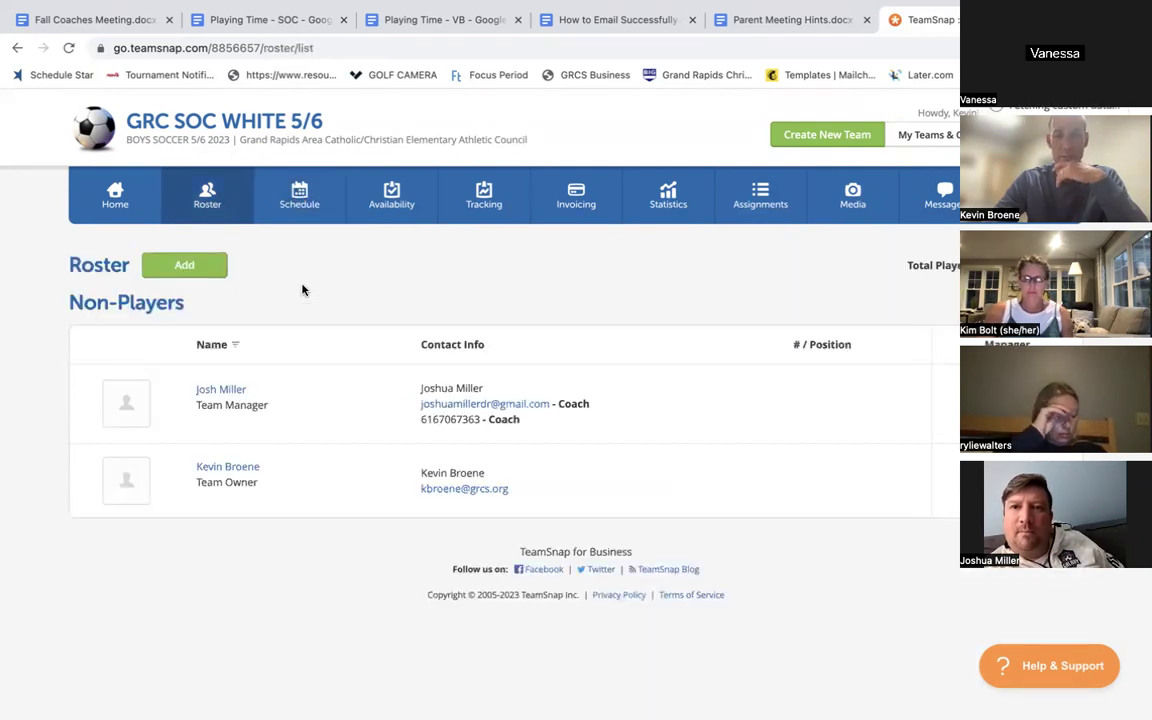
pyautogui.click(172, 266)
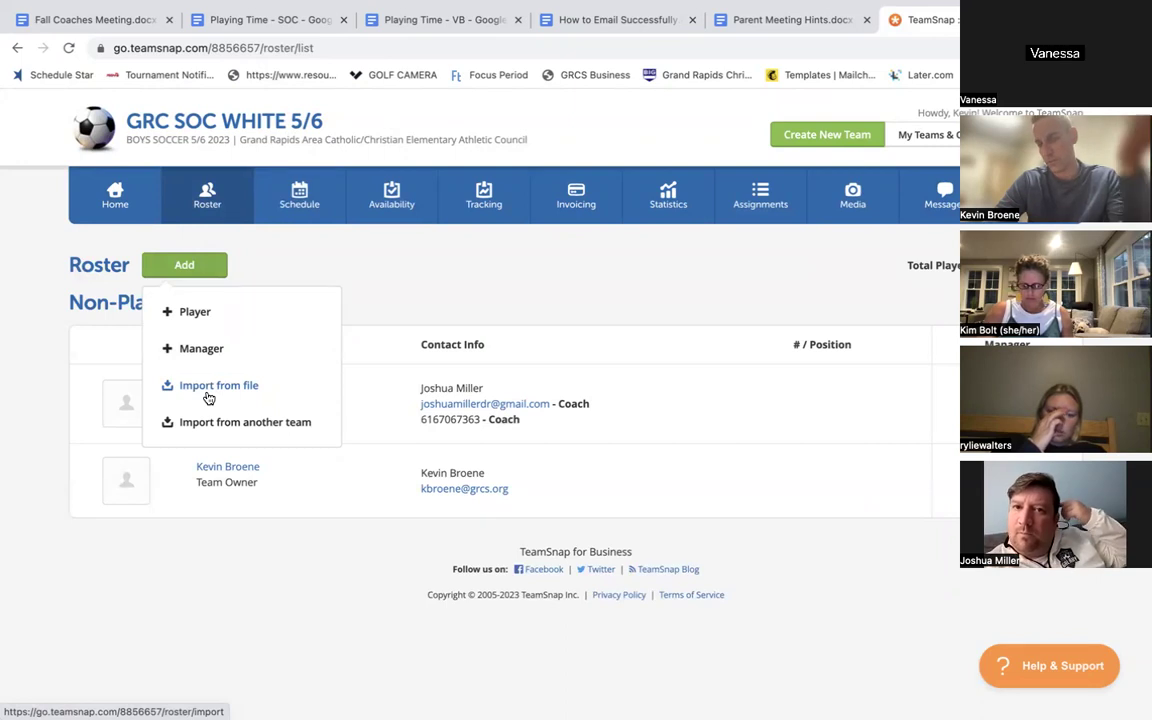
pyautogui.click(457, 305)
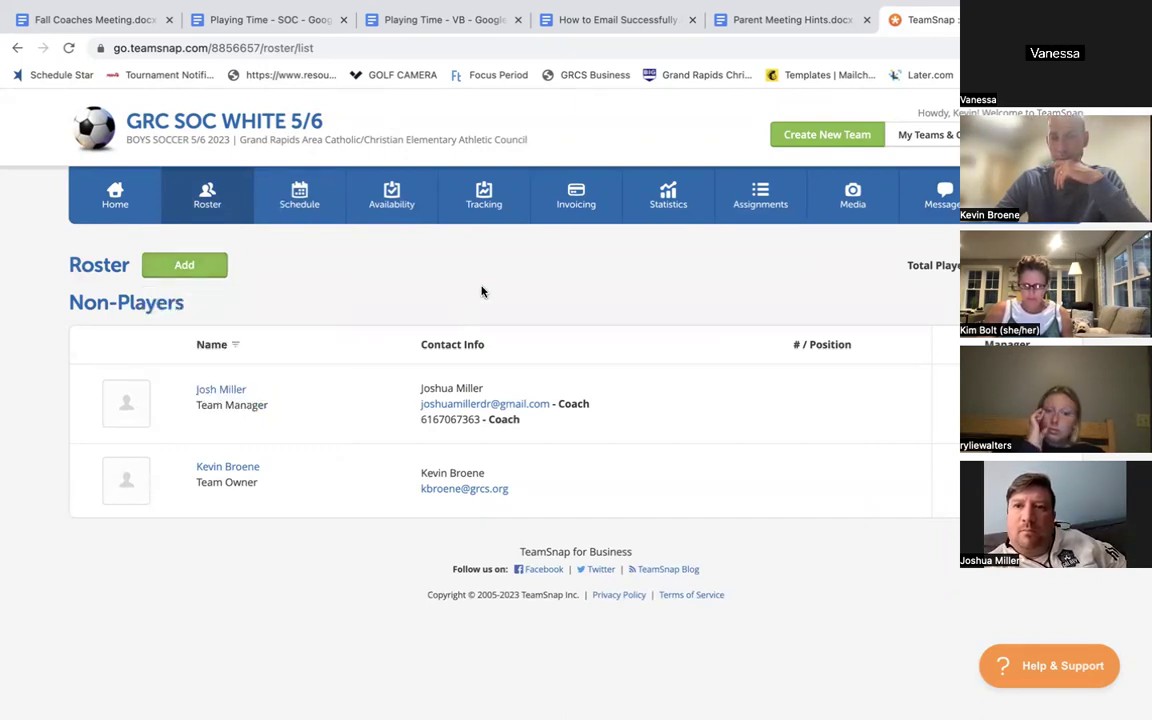